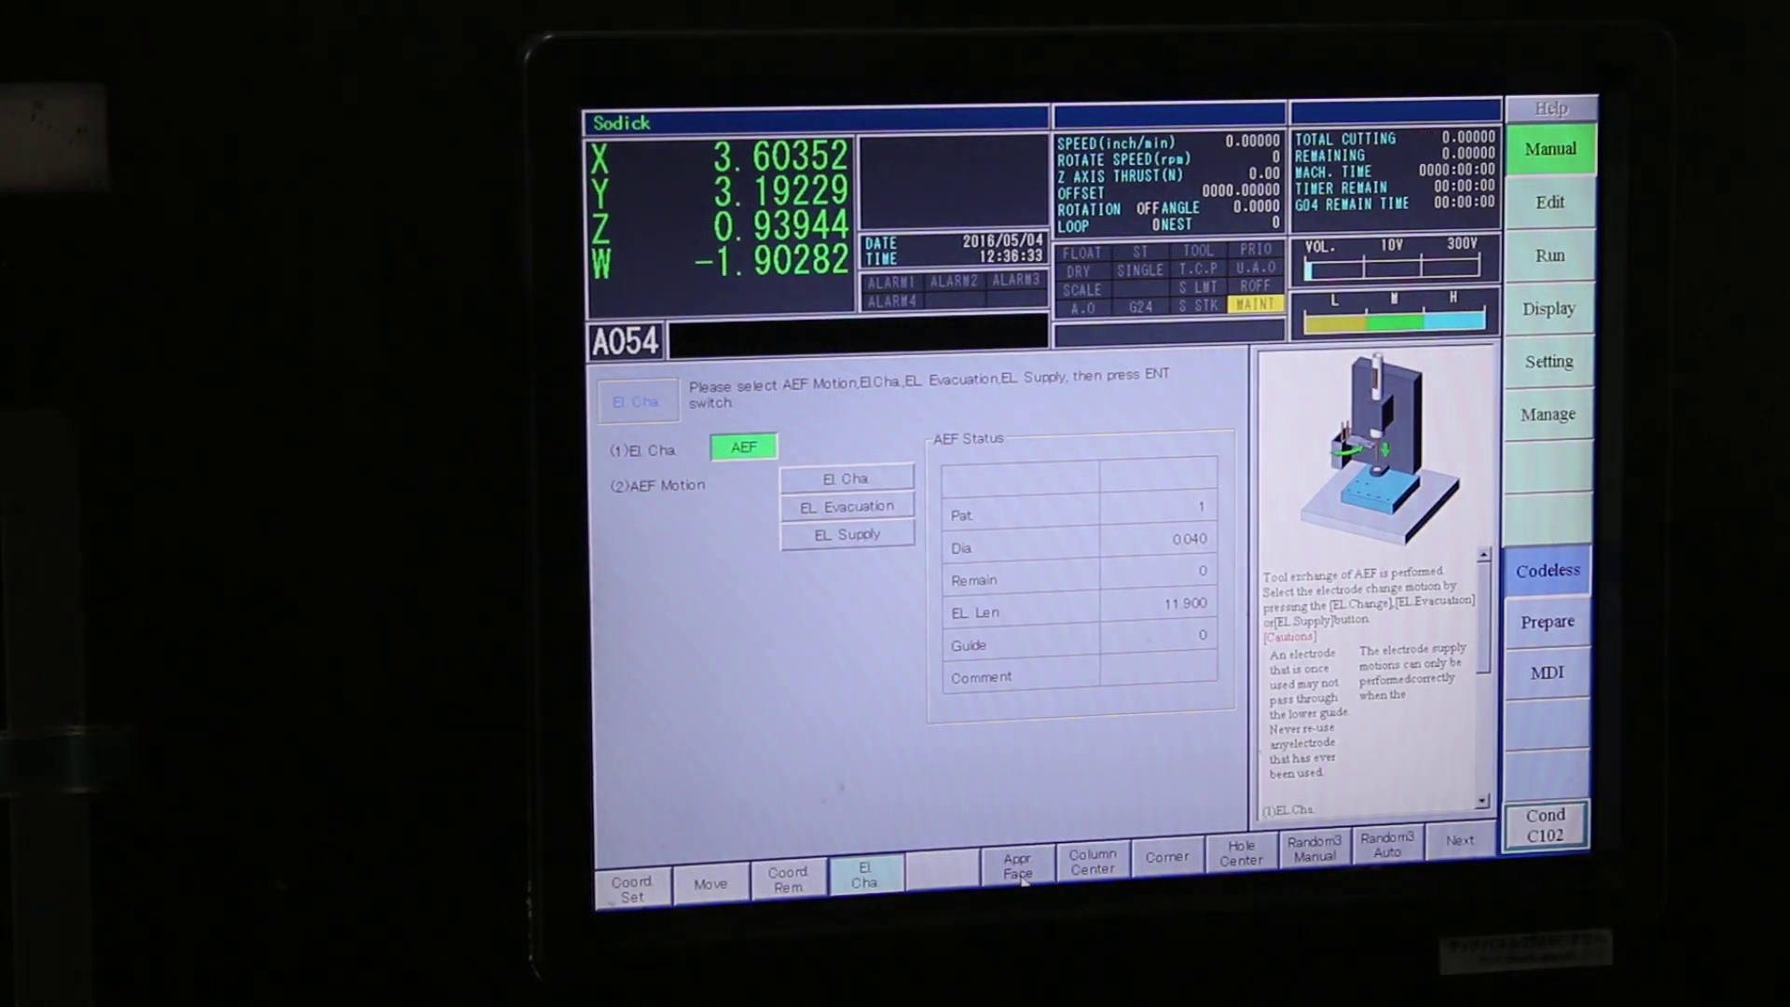
- Bring up the approach-face sense touch page with its 0.04000 retract distance
key(F6)
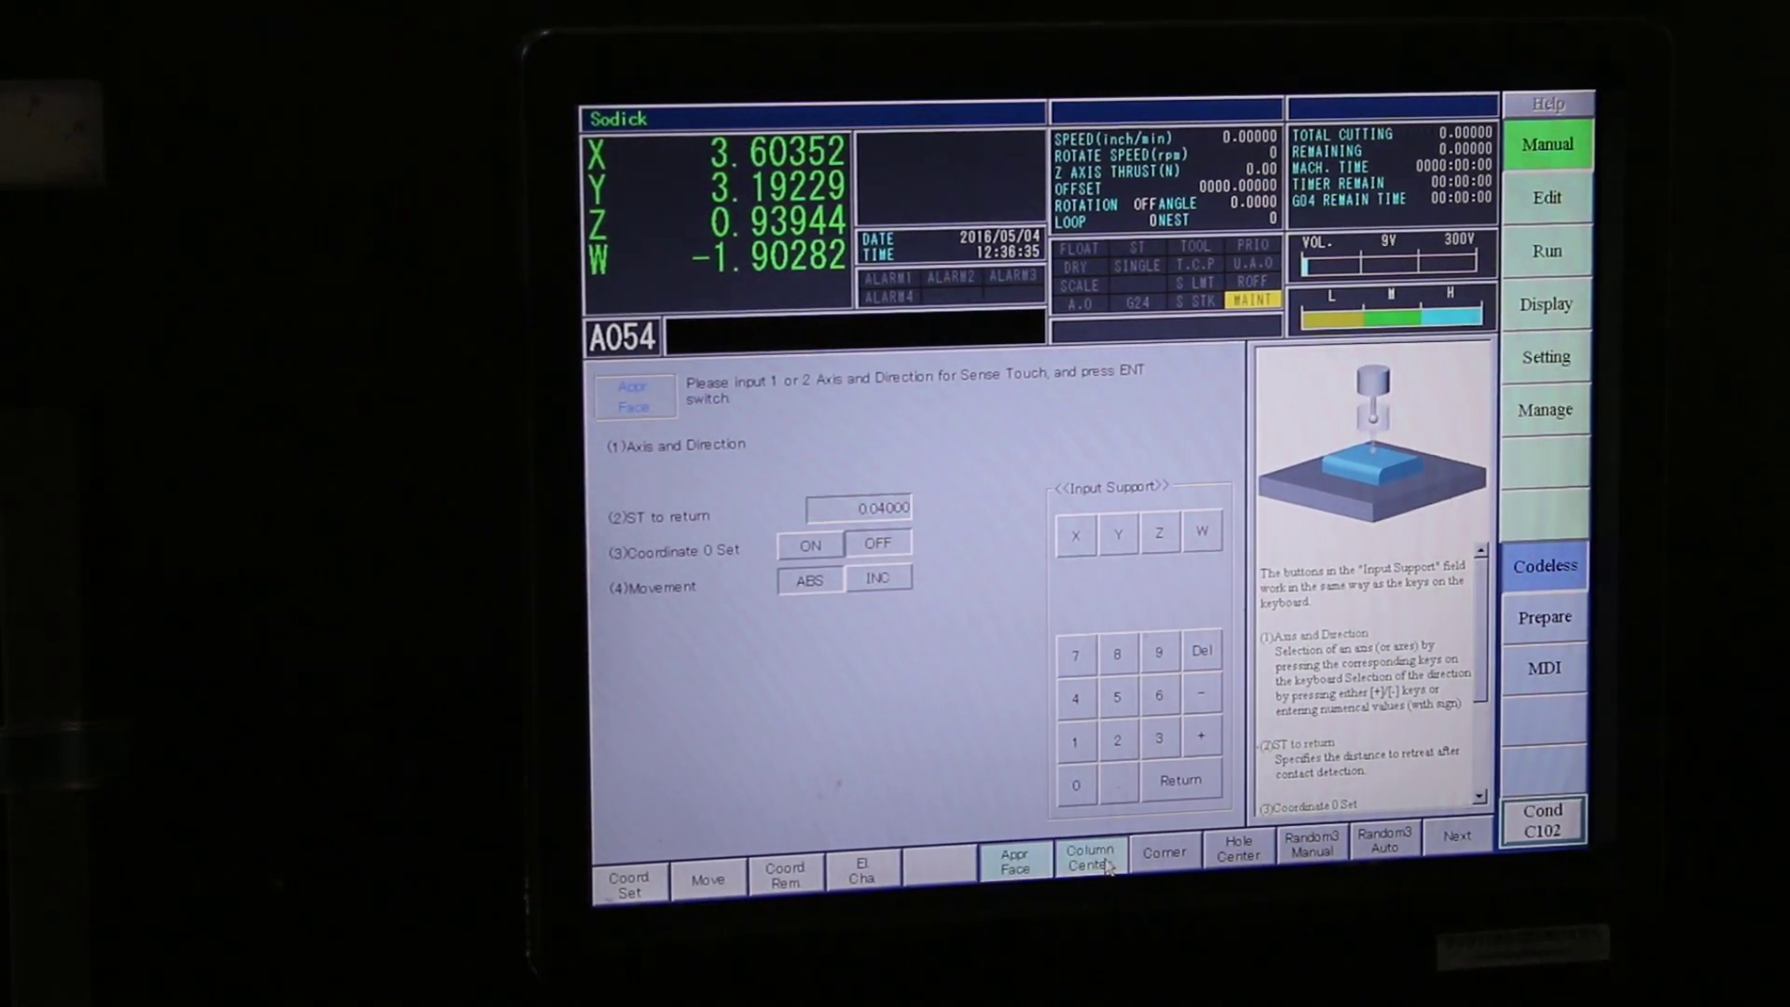
- Step through the column centre and manual random three-point pages to automatic random three-point
click(1106, 867)
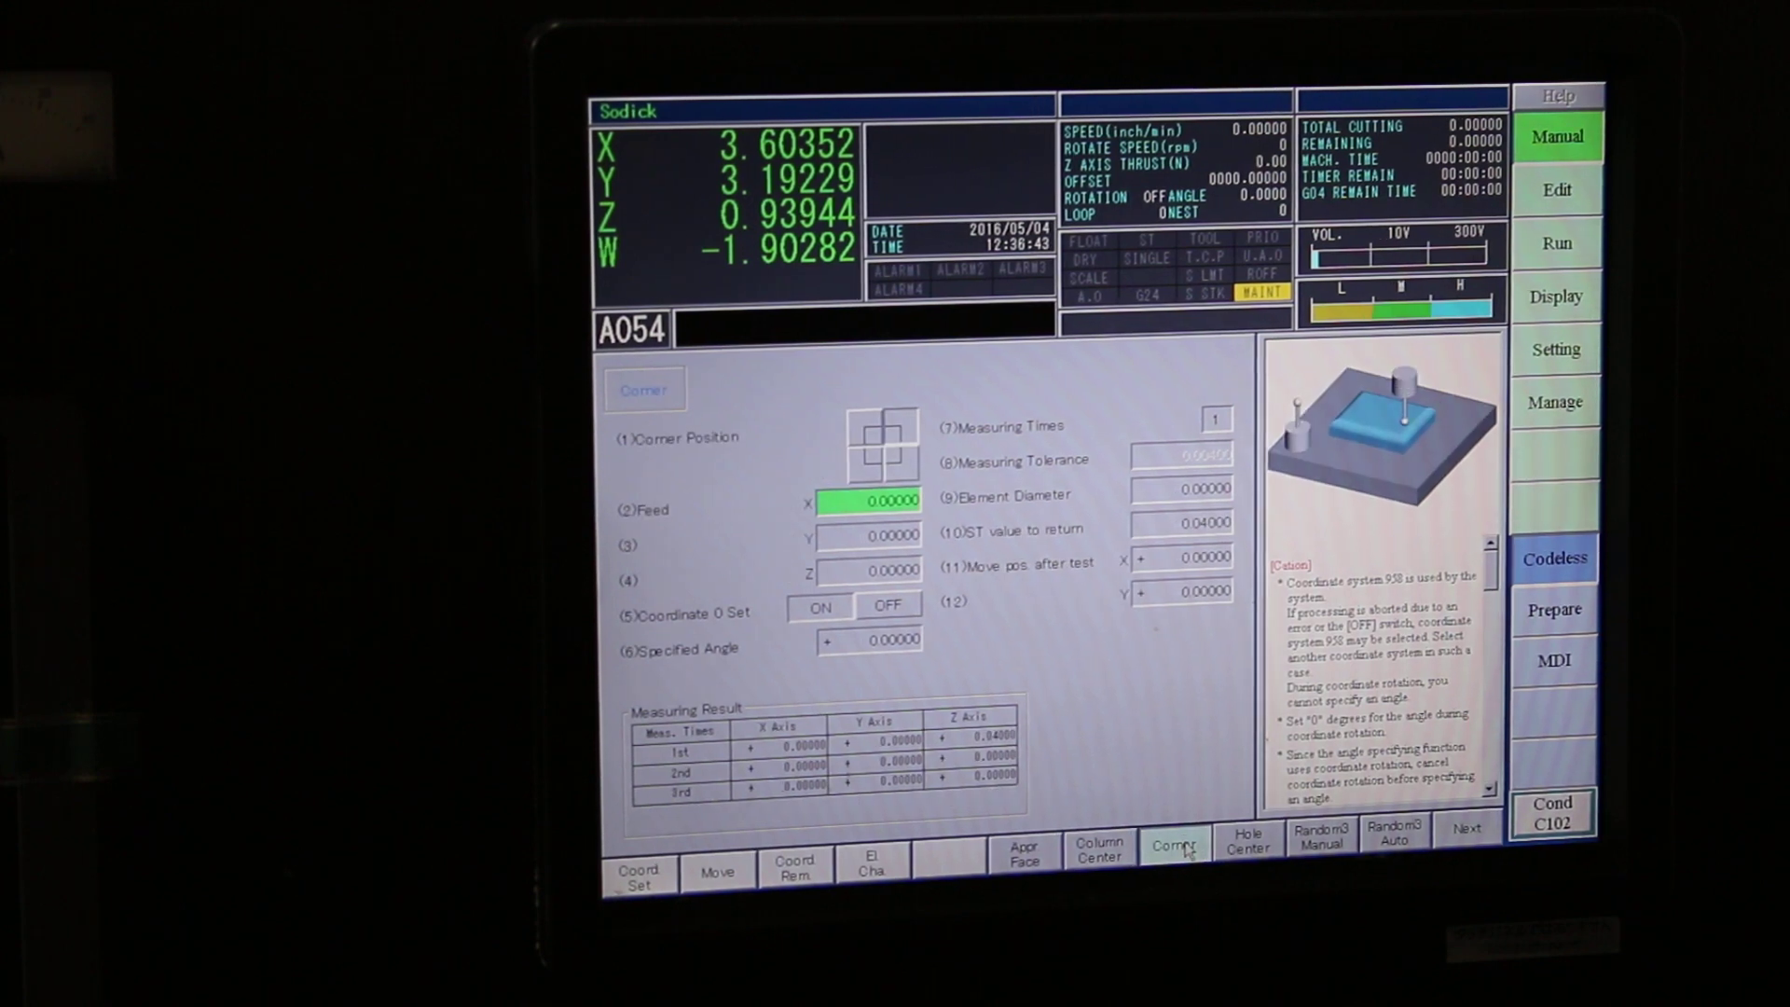
click(1325, 839)
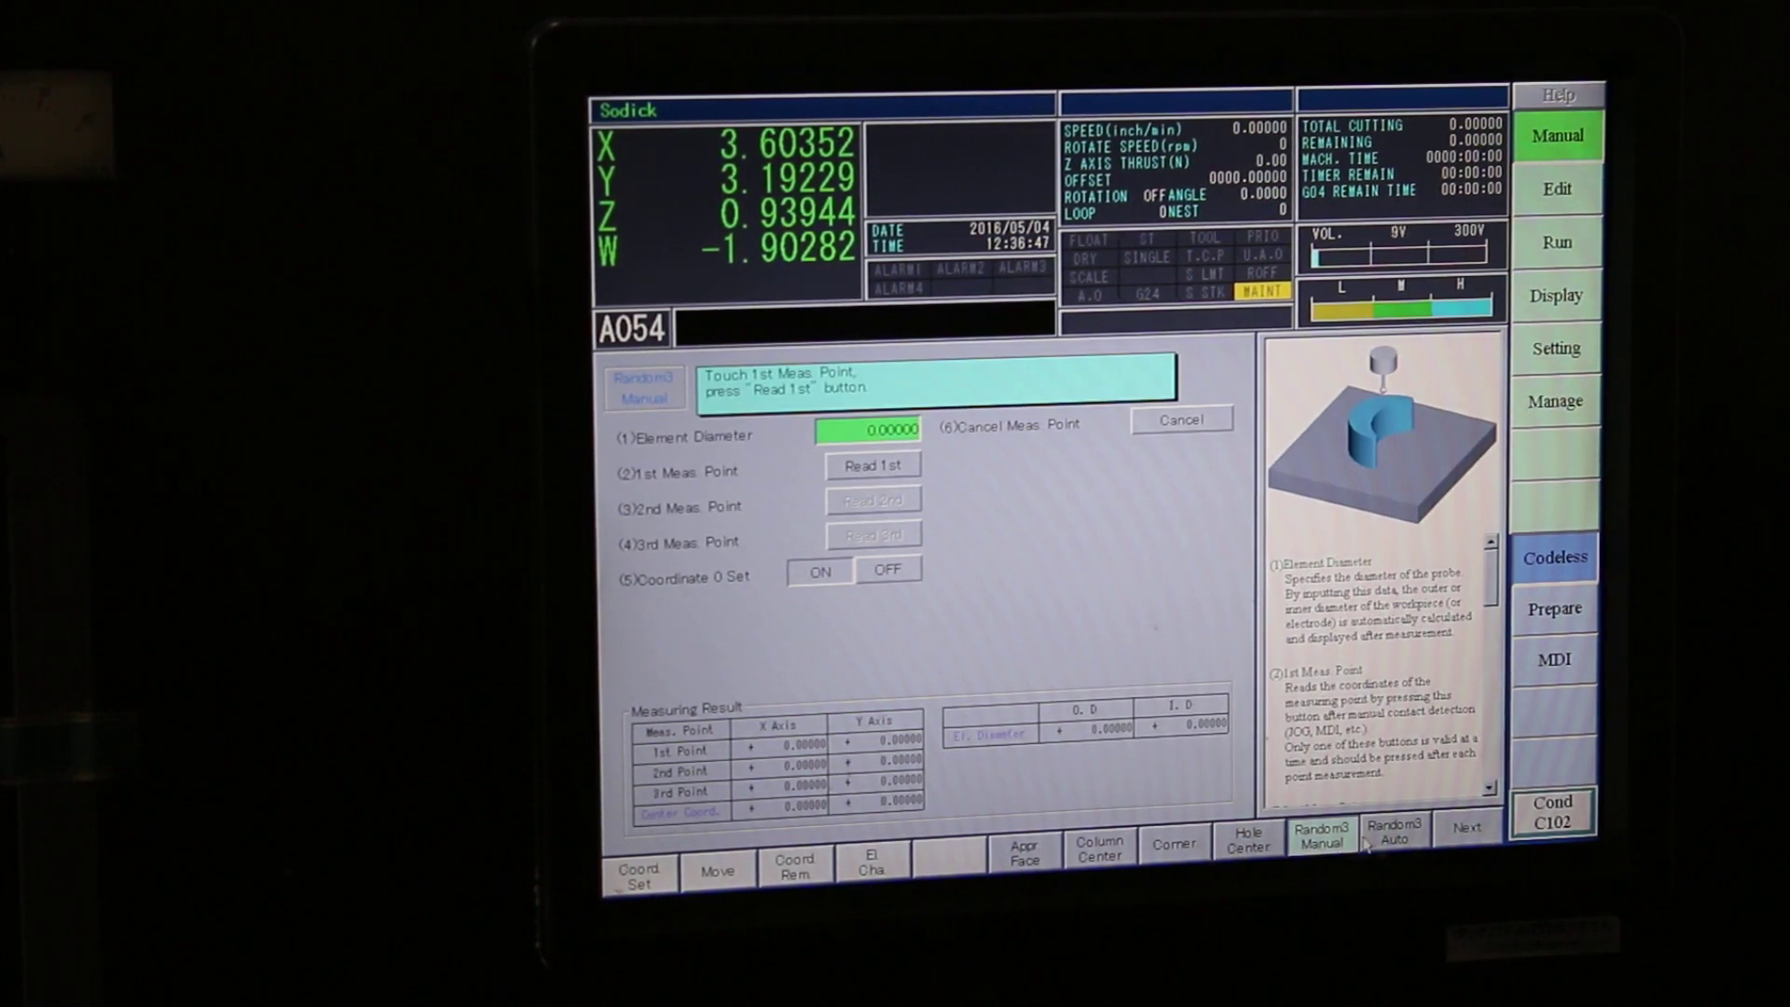
click(1394, 836)
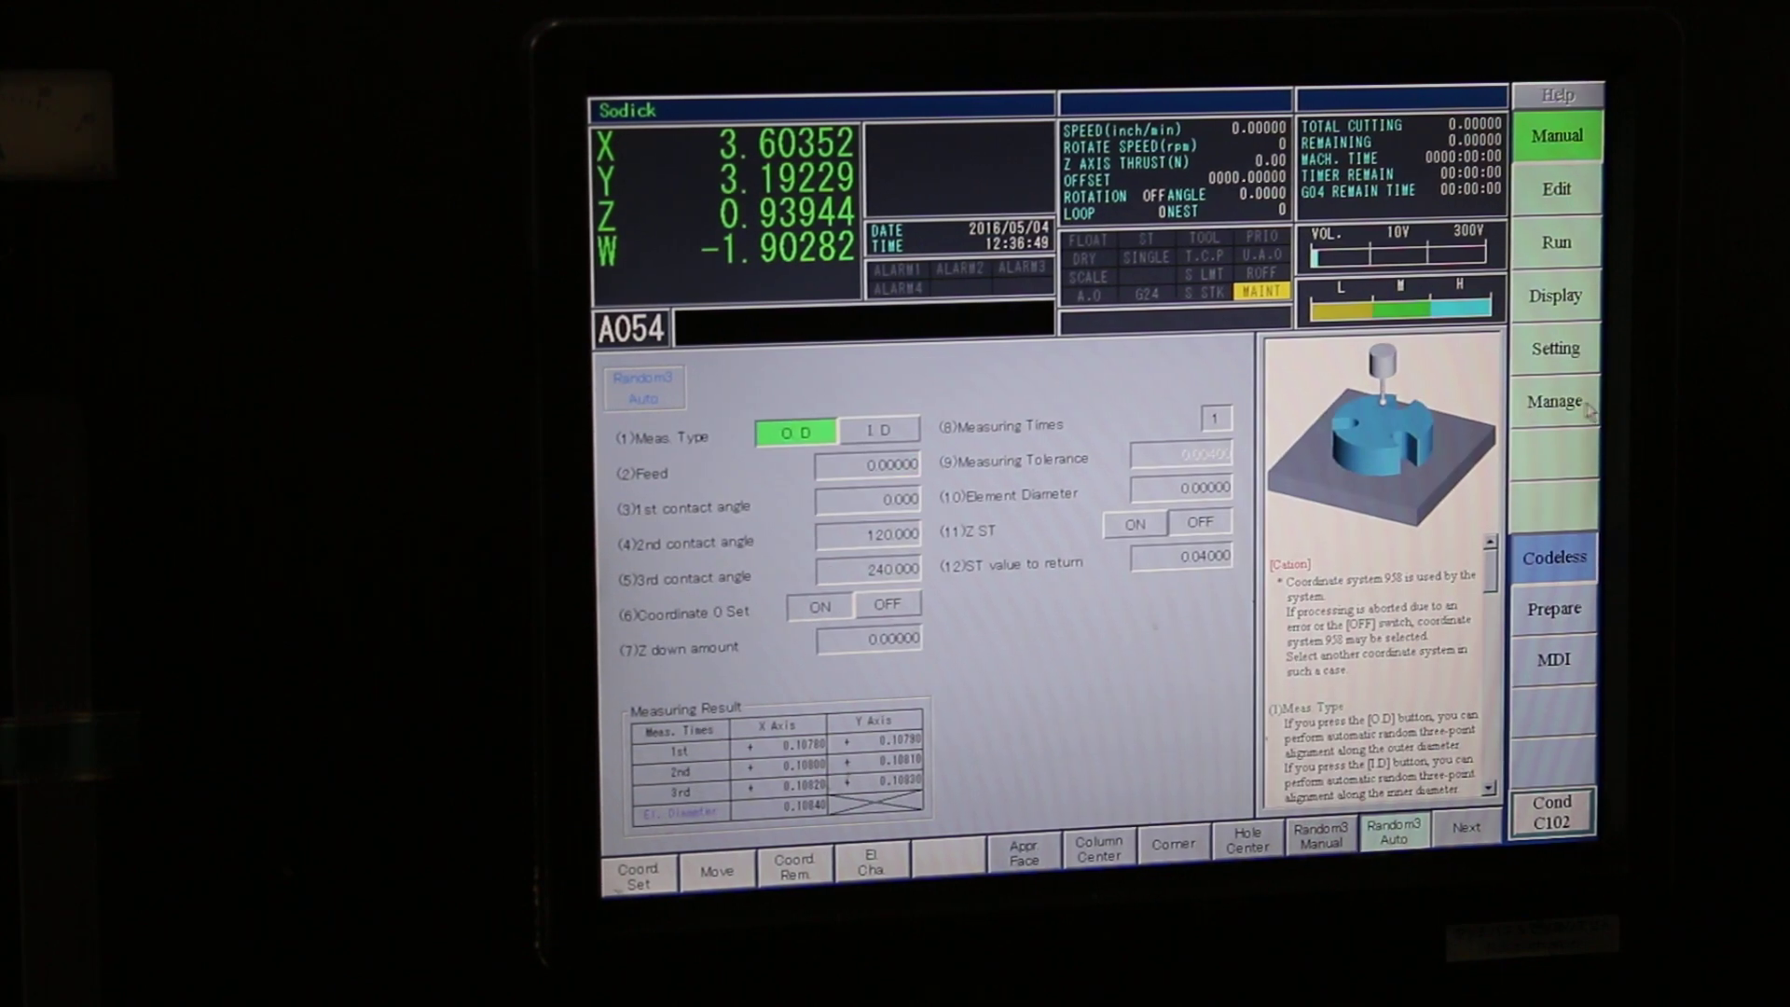